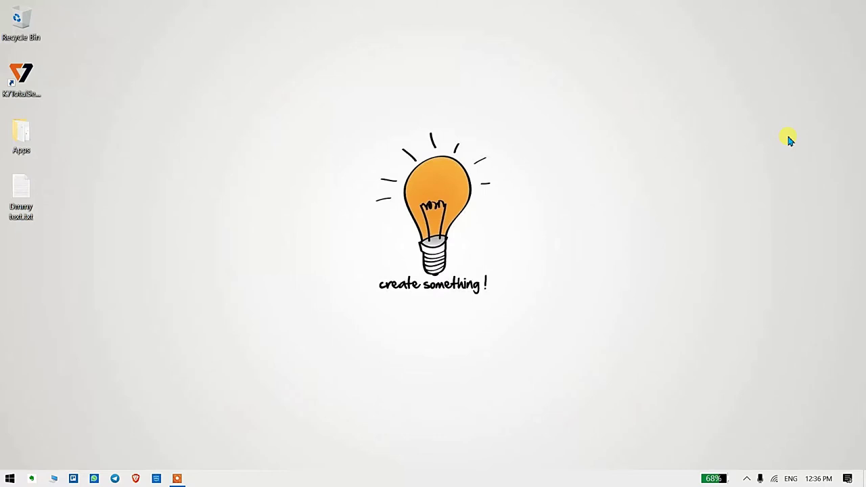
Step: Open Brave from the taskbar and load grammarly.com
{"action": "left_click", "coordinate": [138, 479]}
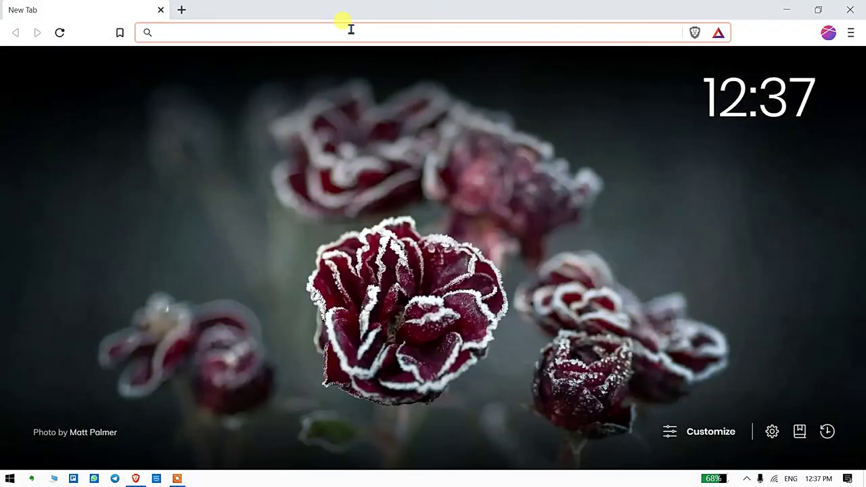
{"action": "type", "text": "gramm"}
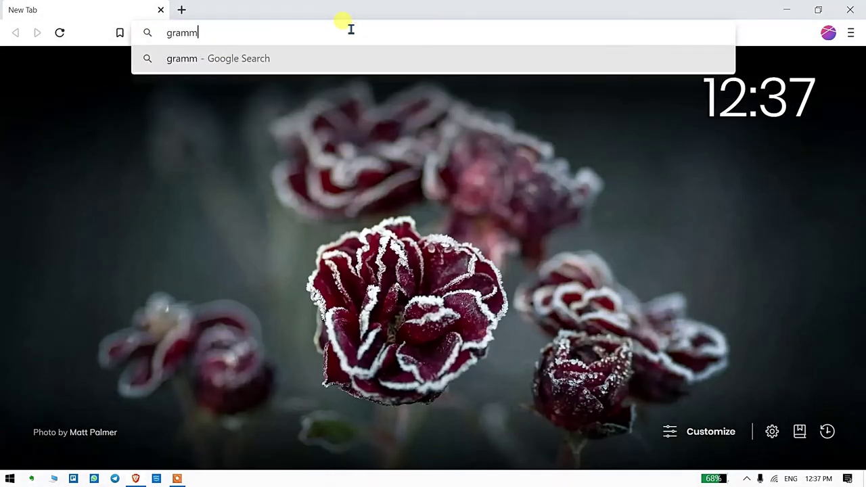
{"action": "type", "text": "arly.c"}
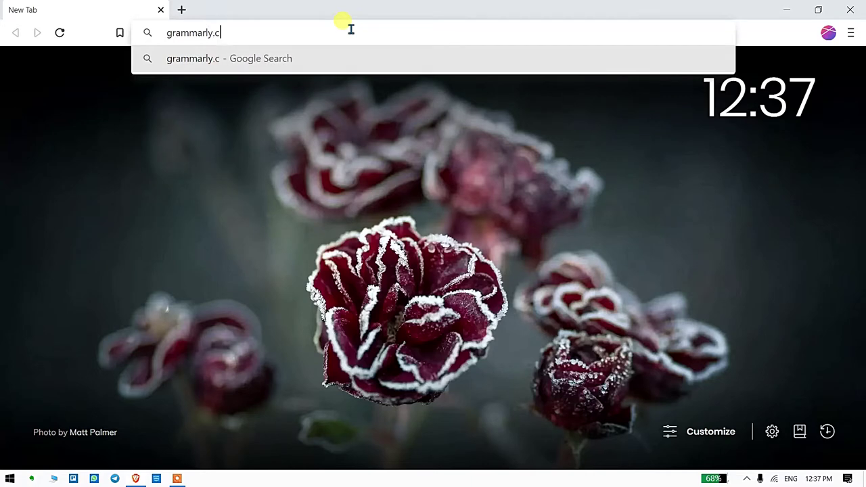
{"action": "type", "text": "om"}
{"action": "key", "text": "Return"}
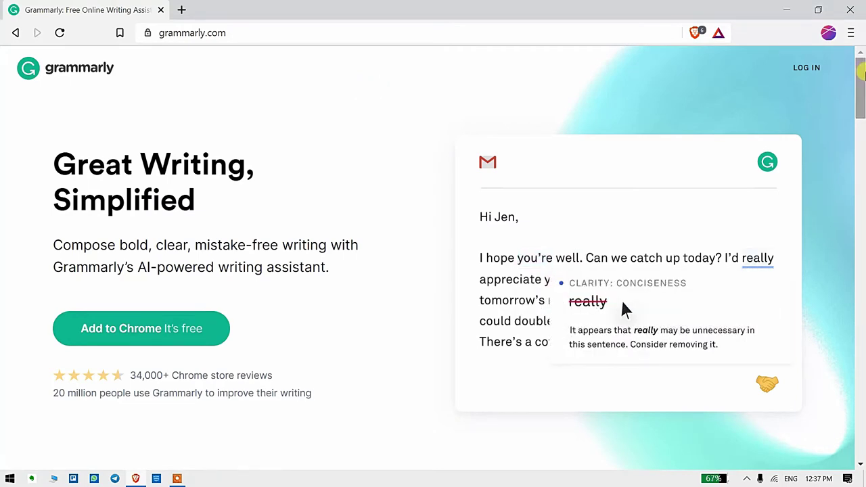
Step: Scroll to the site footer and follow the Grammarly for MS Office link
{"action": "left_click_drag", "start_coordinate": [862, 73], "coordinate": [862, 434]}
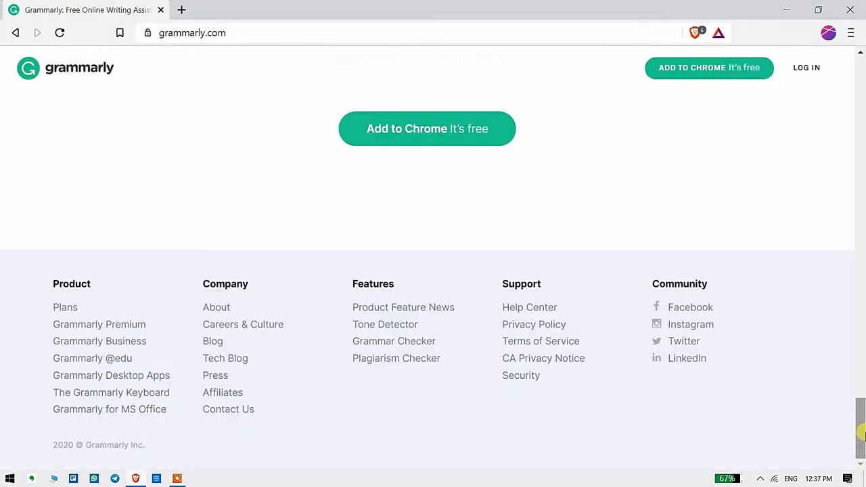
{"action": "left_click", "coordinate": [119, 414]}
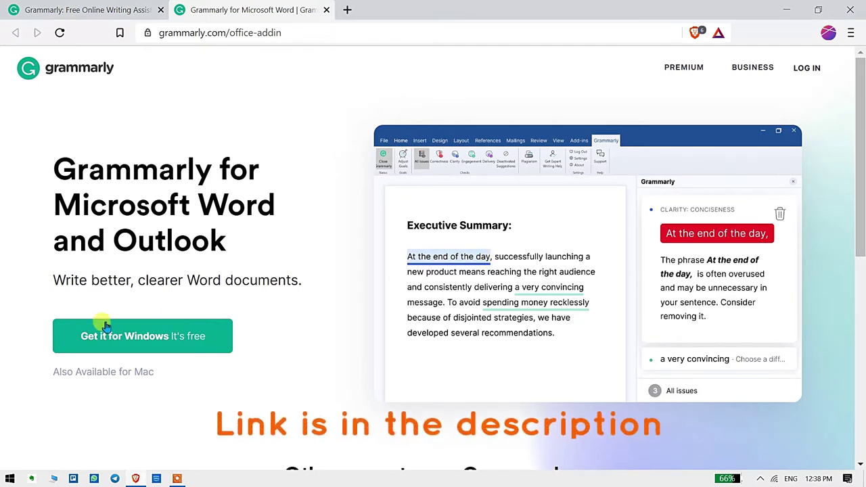
Step: Download GrammarlyAddInSetup.exe from 'Get it for Windows' to the Desktop and run it
{"action": "left_click", "coordinate": [120, 338]}
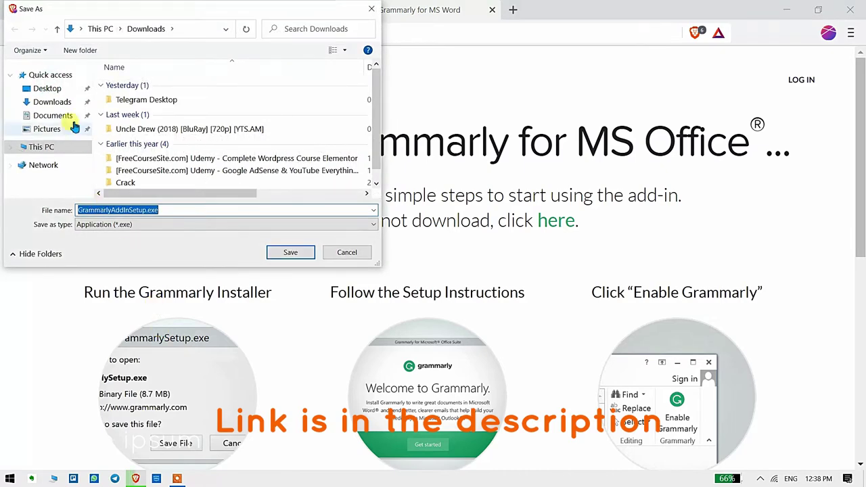
{"action": "left_click", "coordinate": [57, 92]}
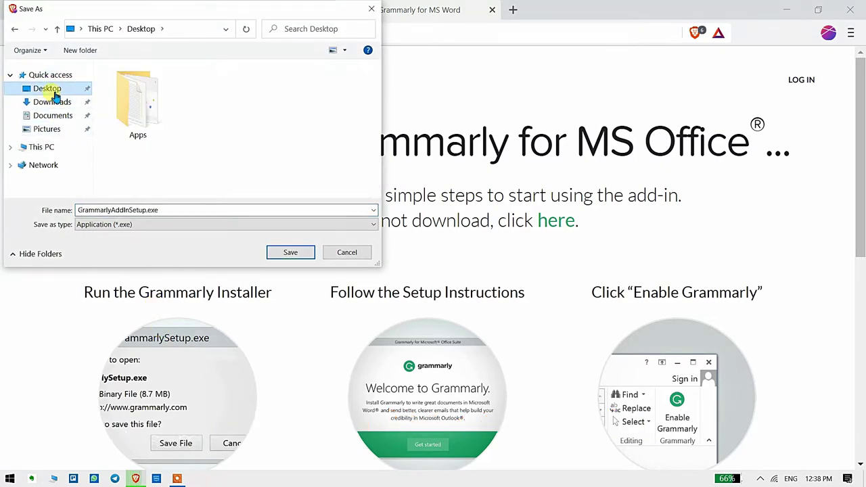
{"action": "left_click", "coordinate": [296, 254]}
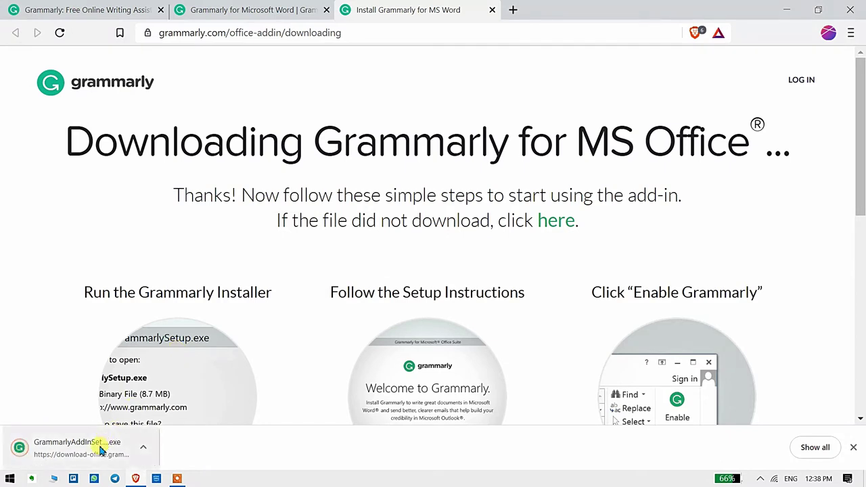
{"action": "left_click", "coordinate": [75, 457]}
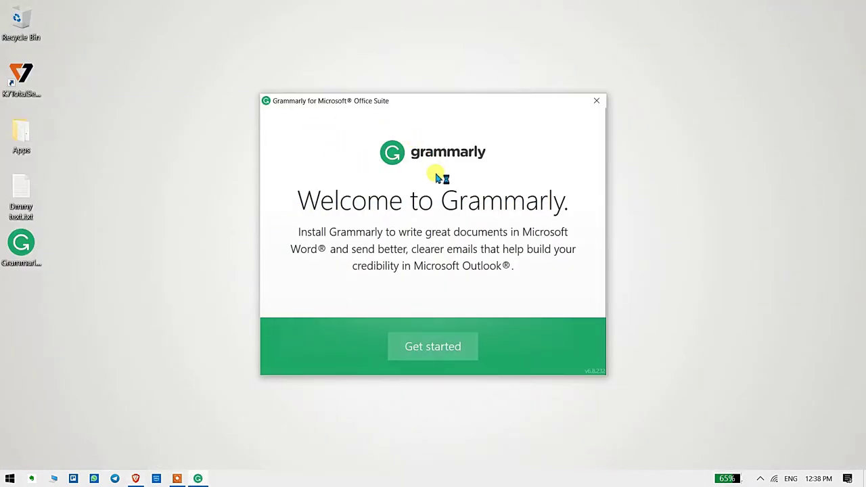
Step: Install Grammarly for both Word and Outlook, proceeding past the Office-not-found warning
{"action": "left_click", "coordinate": [428, 354]}
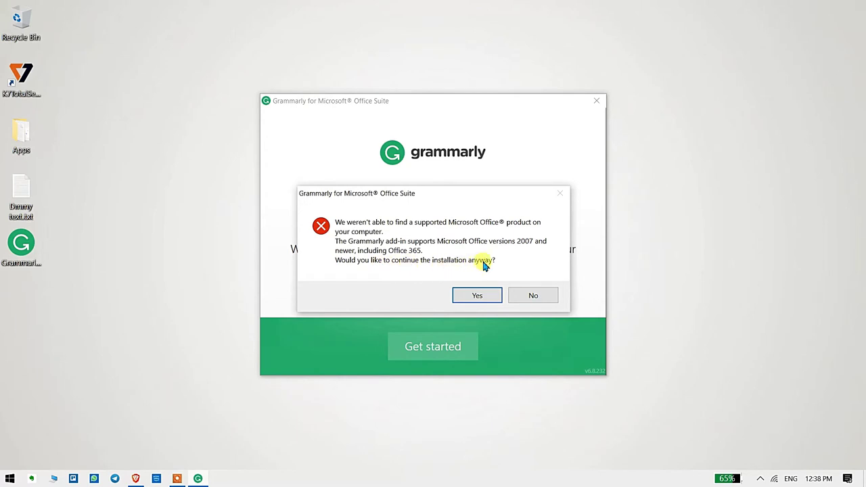
{"action": "left_click", "coordinate": [476, 294]}
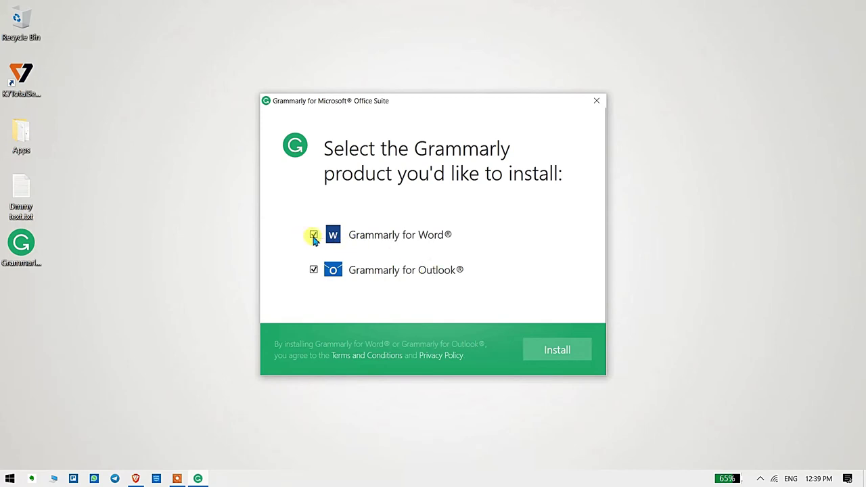
{"action": "left_click", "coordinate": [314, 271]}
{"action": "left_click", "coordinate": [314, 270]}
{"action": "left_click", "coordinate": [569, 350]}
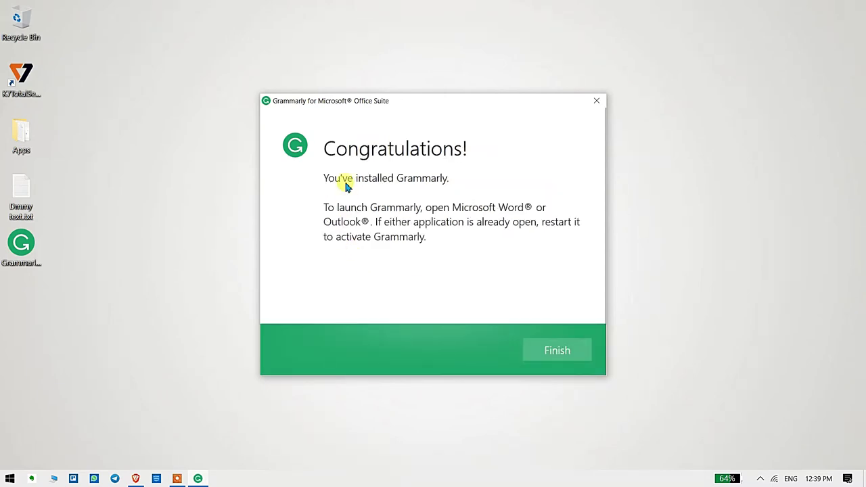
Step: Finish the installer and launch Word by running 'winword' from the Run dialog
{"action": "left_click", "coordinate": [552, 350]}
{"action": "key", "text": "super+r"}
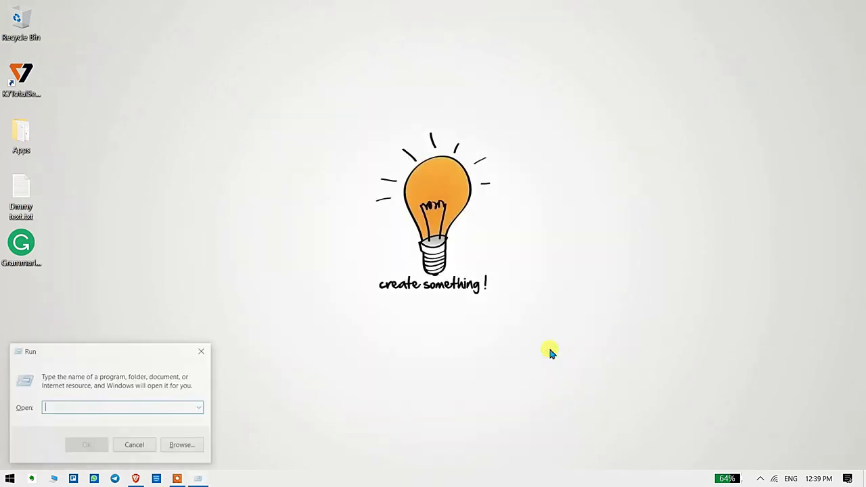
{"action": "type", "text": "winword"}
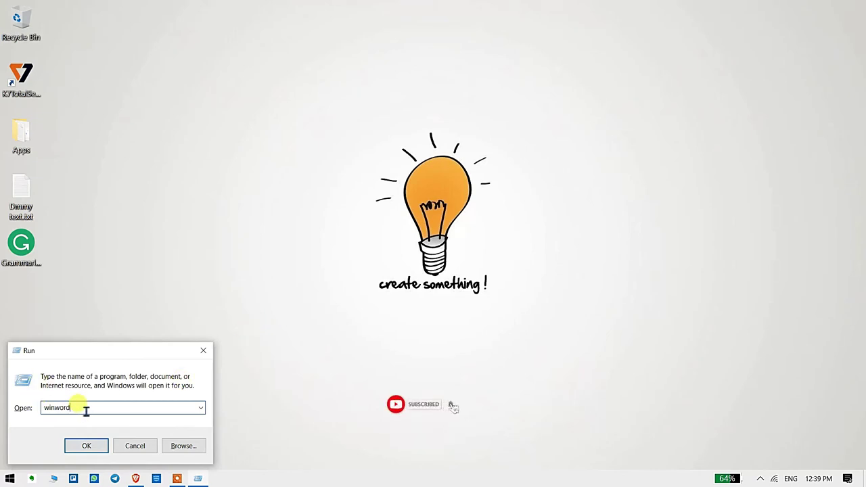
{"action": "key", "text": "Return"}
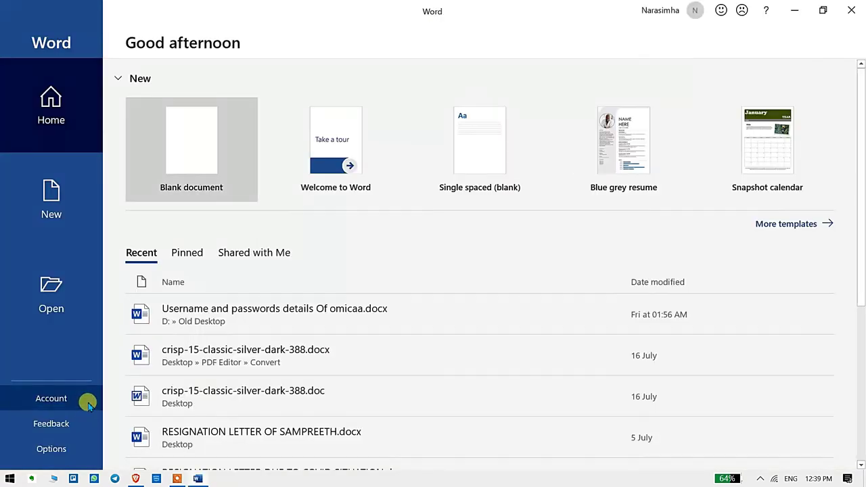
Step: Create a blank document, open the Grammarly pane, and start its log-in
{"action": "left_click", "coordinate": [206, 148]}
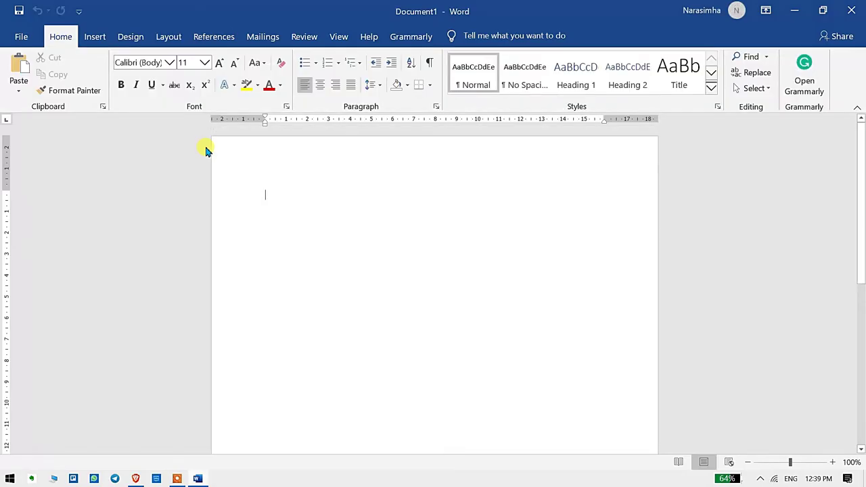
{"action": "left_click", "coordinate": [807, 86]}
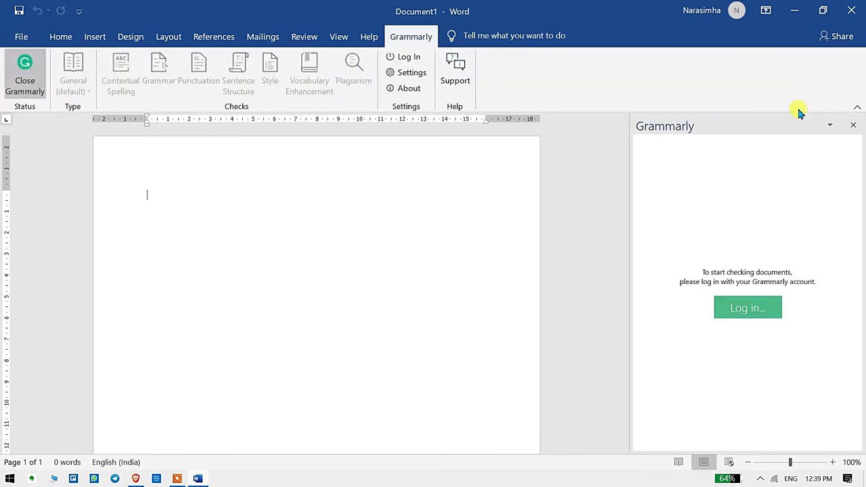
{"action": "left_click", "coordinate": [748, 310]}
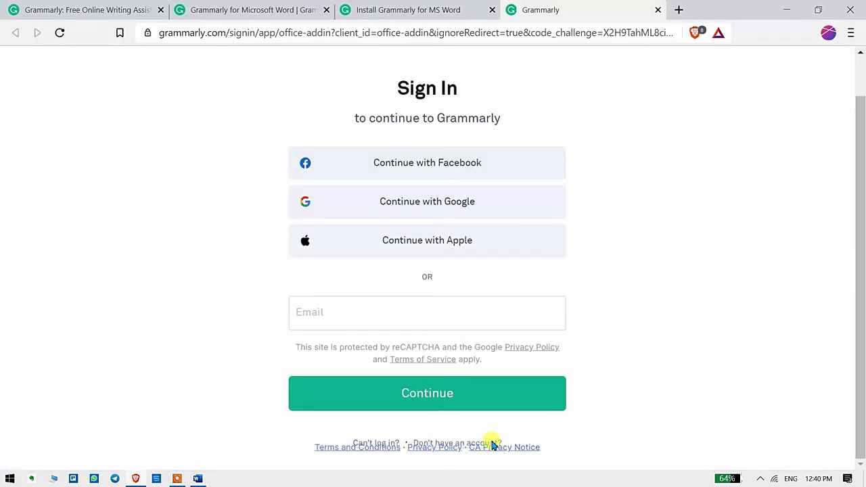
Step: Sign in with the account e-mail and password, then let the browser open Grammarly
{"action": "left_click", "coordinate": [362, 312]}
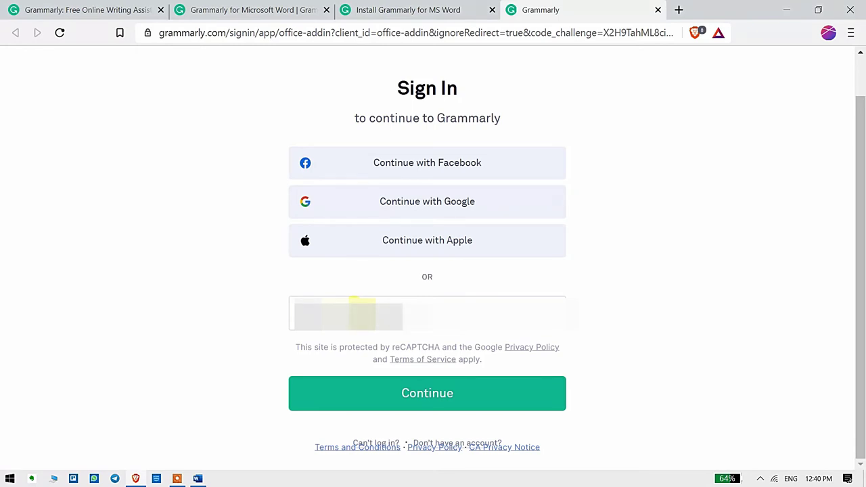
{"action": "type", "text": "mail"}
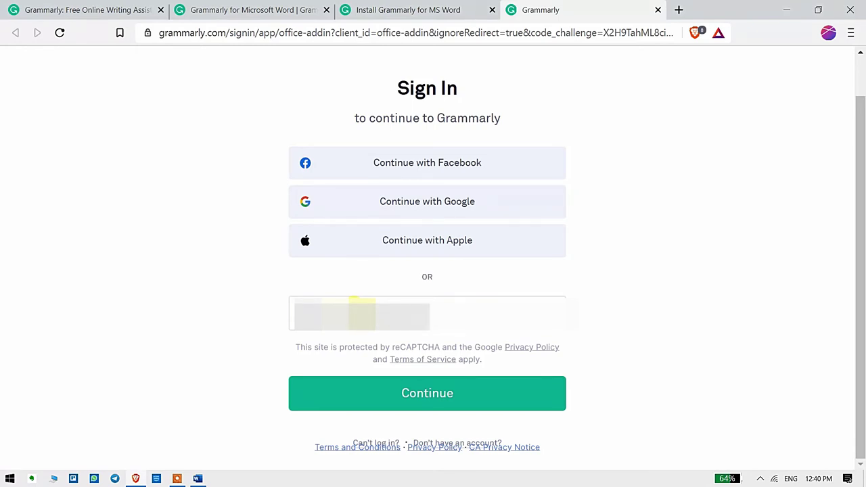
{"action": "key", "text": "Return"}
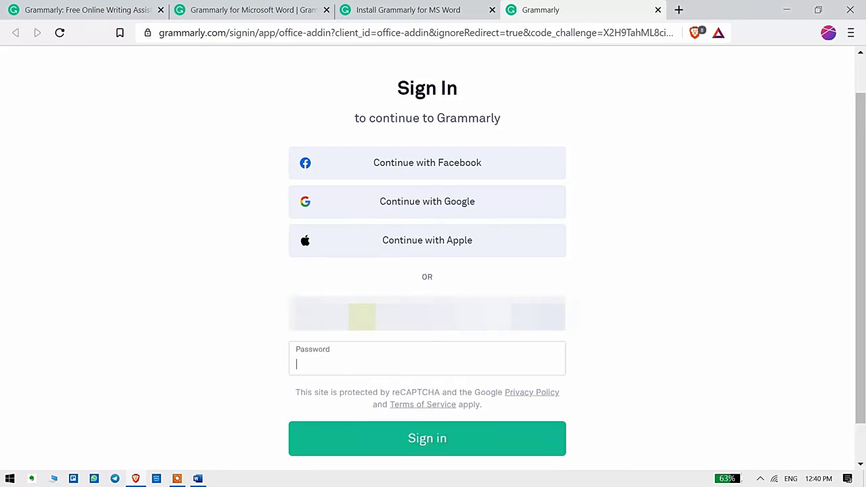
{"action": "key", "text": "Return"}
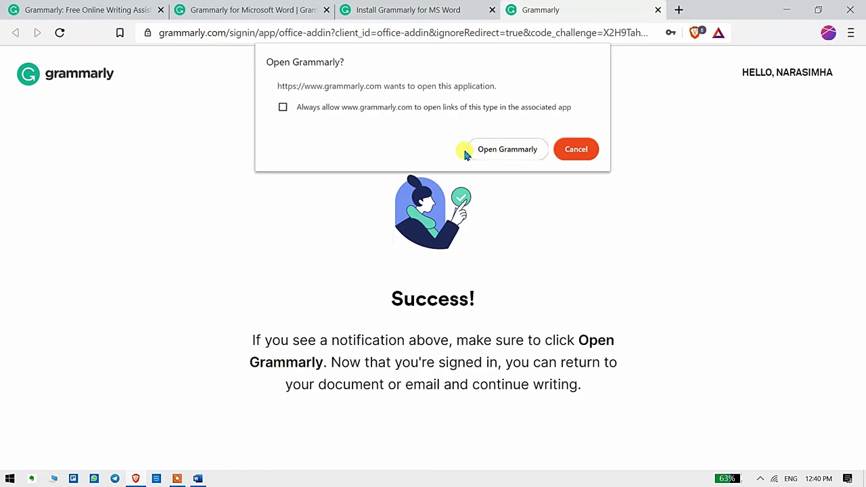
{"action": "left_click", "coordinate": [506, 150]}
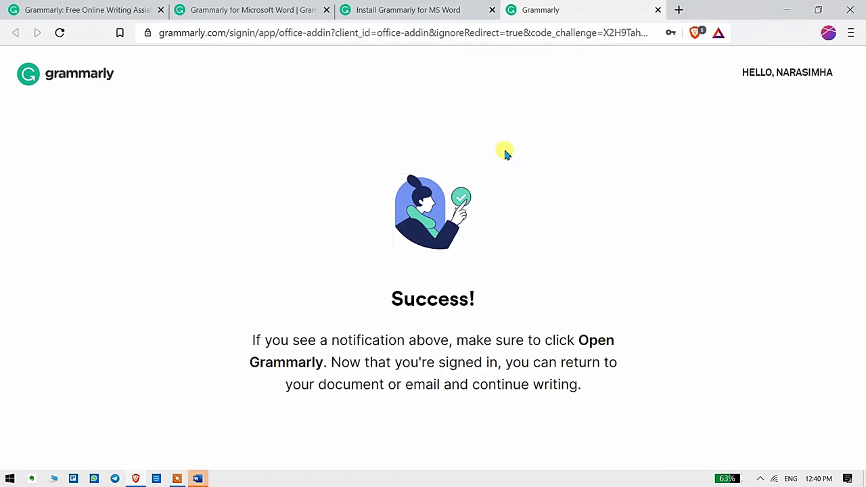
Step: Restore Word to a smaller window and open Dmmy text.txt from the desktop
{"action": "left_click", "coordinate": [198, 479]}
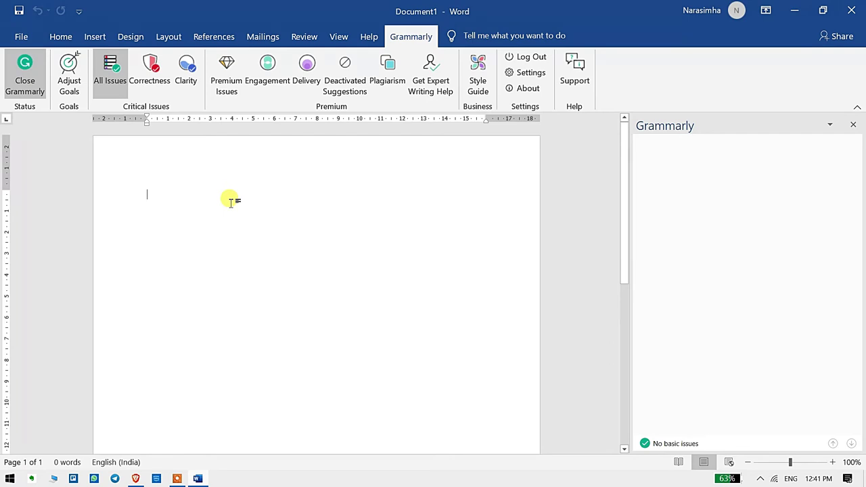
{"action": "left_click", "coordinate": [823, 10]}
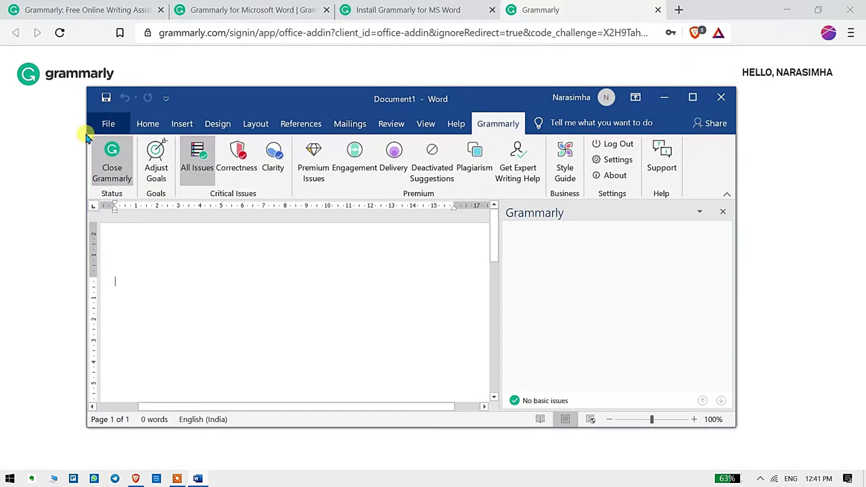
{"action": "left_click", "coordinate": [786, 21]}
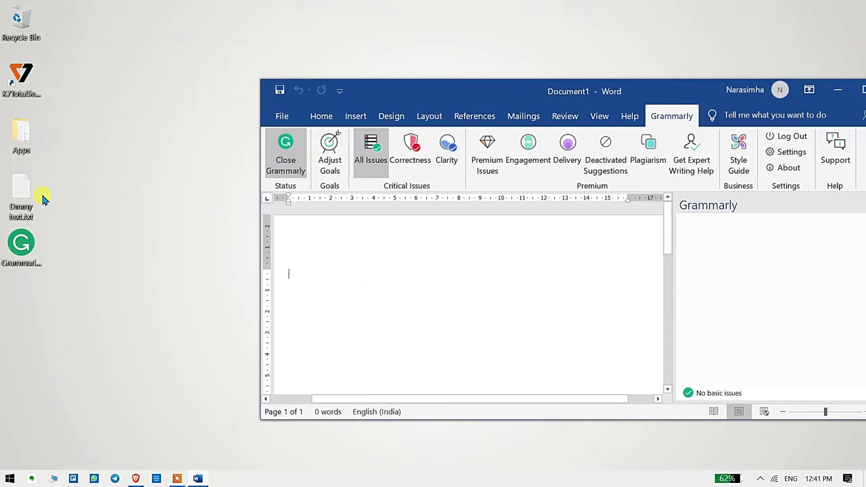
{"action": "double_click", "coordinate": [21, 200]}
Step: Copy all of the sample text from Notepad and paste it into Word's blank page
{"action": "left_click", "coordinate": [323, 327]}
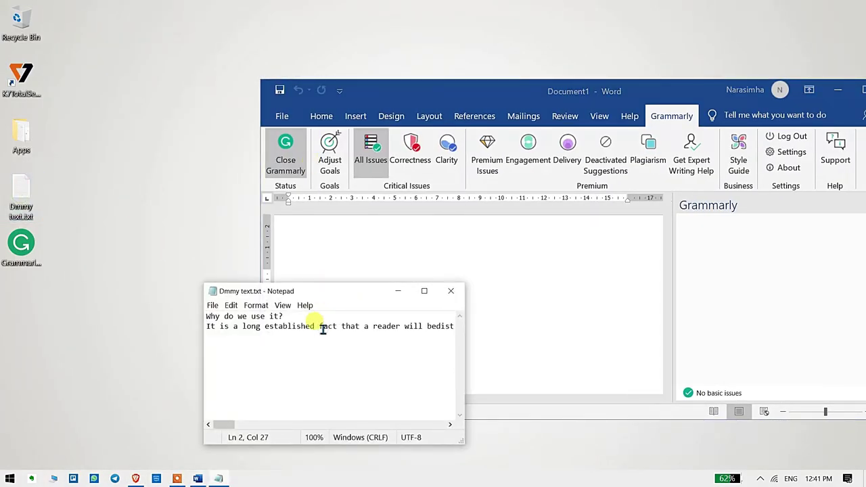
{"action": "key", "text": "ctrl+a"}
{"action": "key", "text": "ctrl+c"}
{"action": "left_click", "coordinate": [570, 347]}
{"action": "key", "text": "ctrl+v"}
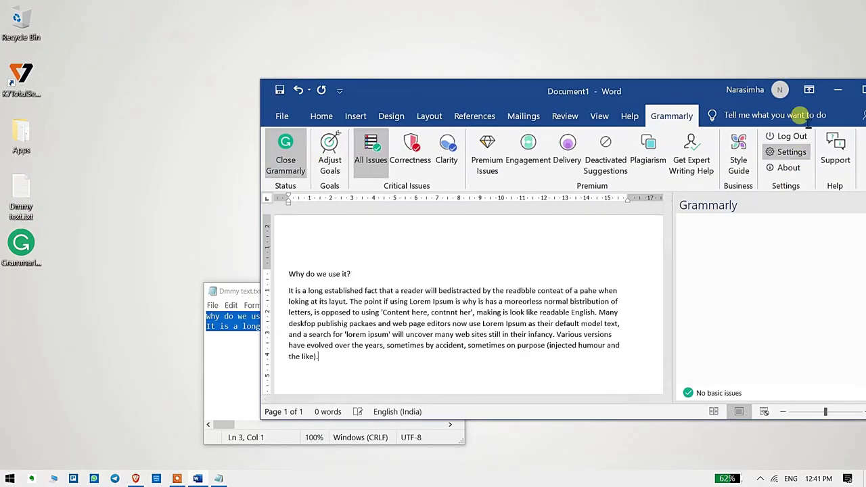
Step: Maximize Word, review Grammarly's 18 issues, and expand the 'established' tautology card
{"action": "left_click", "coordinate": [861, 90]}
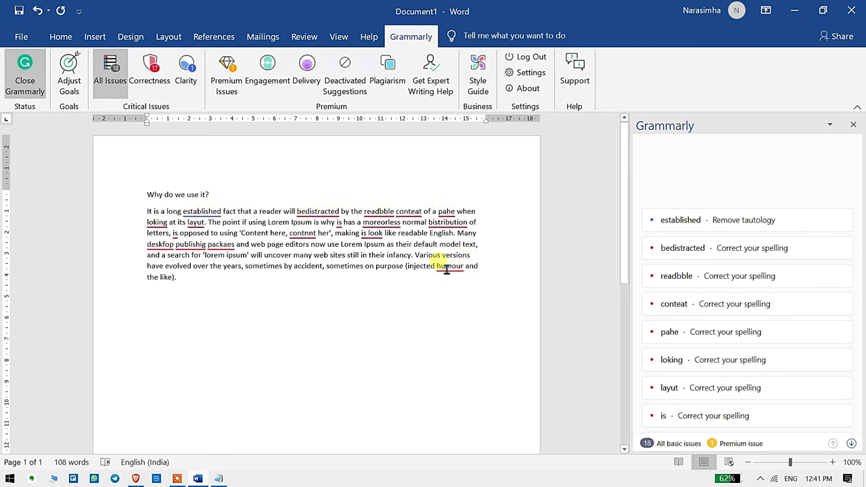
{"action": "scroll", "coordinate": [738, 278], "scroll_direction": "down", "scroll_amount": 2}
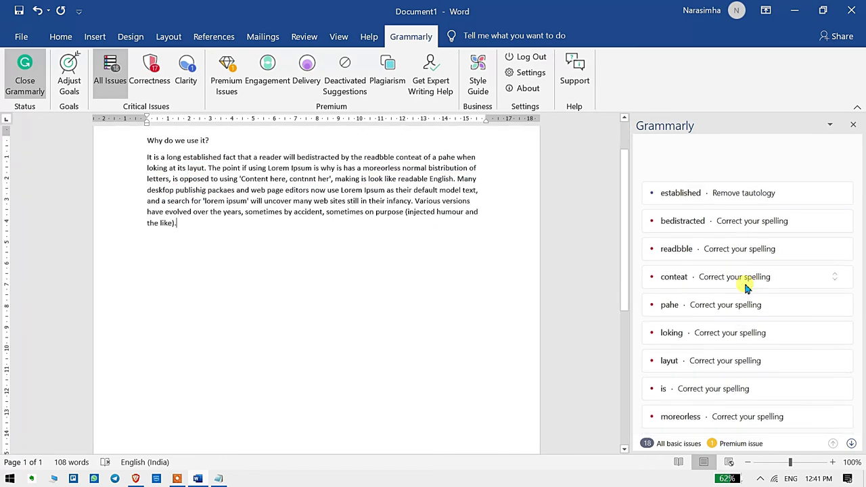
{"action": "scroll", "coordinate": [747, 287], "scroll_direction": "down", "scroll_amount": 3}
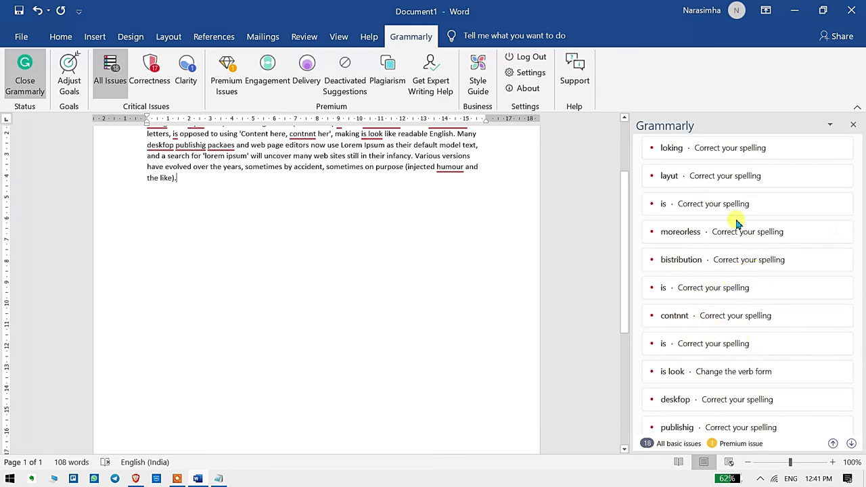
{"action": "scroll", "coordinate": [437, 213], "scroll_direction": "up", "scroll_amount": 3}
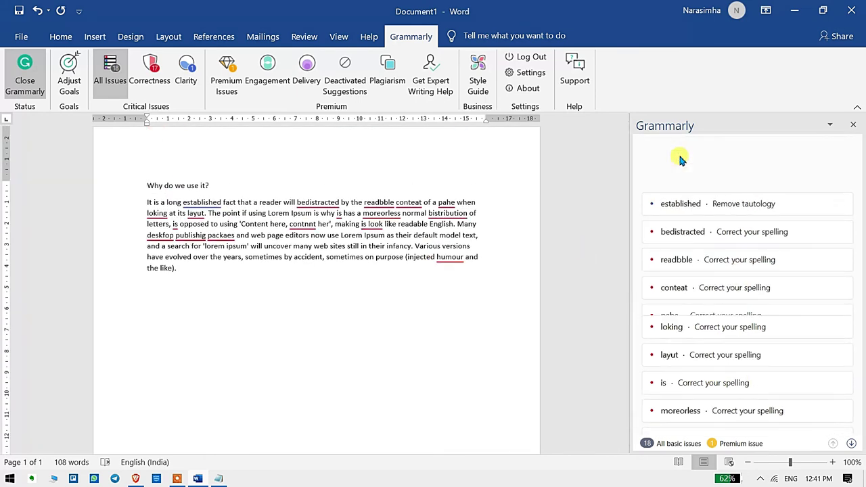
{"action": "left_click", "coordinate": [683, 212]}
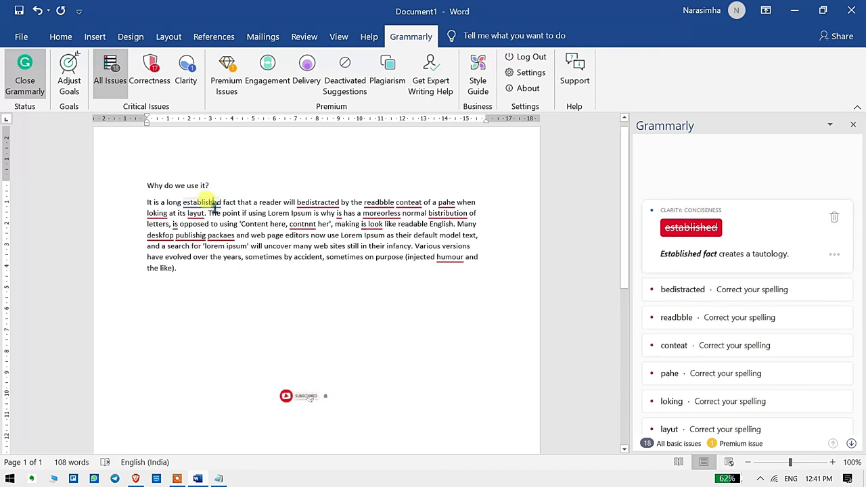
Step: Remove 'established' and correct 'bedistracted' to 'be distracted' and 'readbble' to 'readable'
{"action": "left_click", "coordinate": [681, 234]}
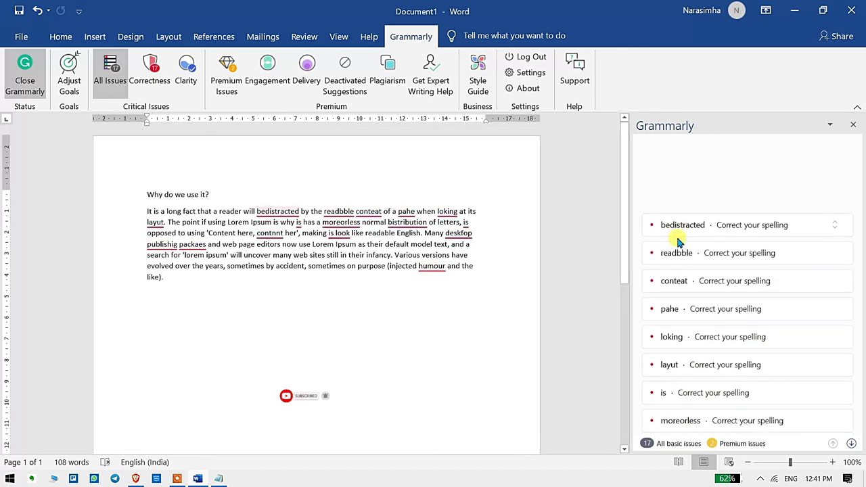
{"action": "left_click", "coordinate": [685, 225]}
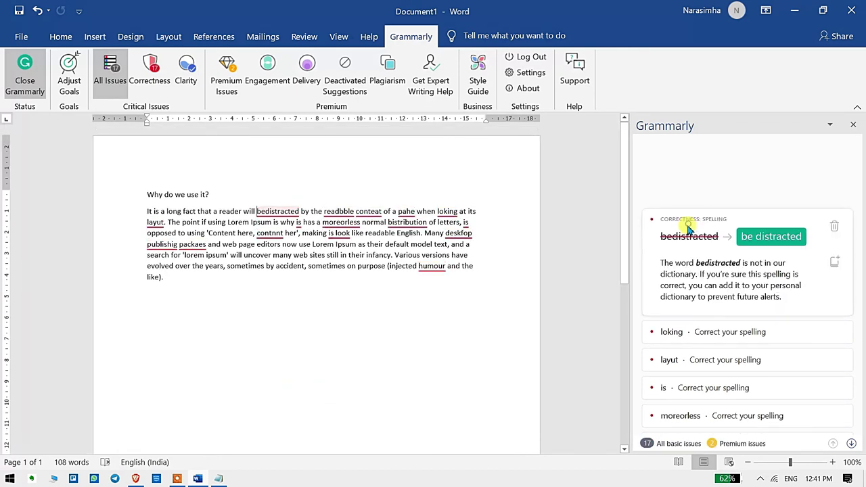
{"action": "left_click", "coordinate": [773, 237]}
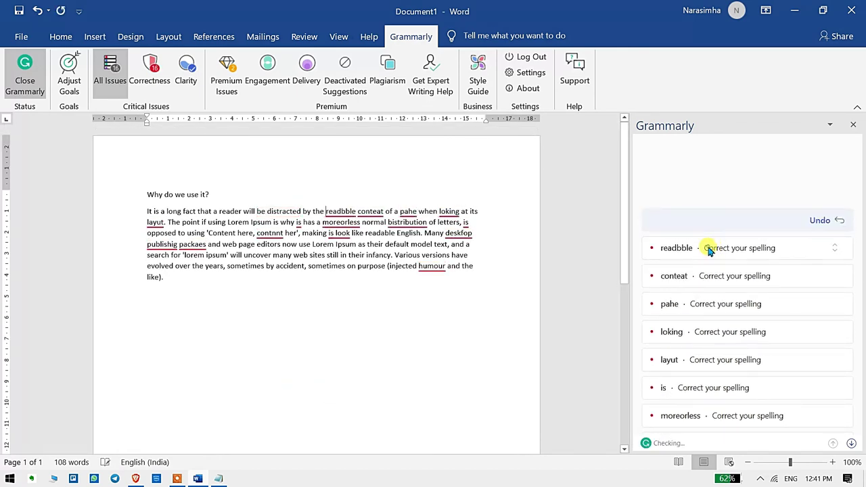
{"action": "left_click", "coordinate": [709, 249]}
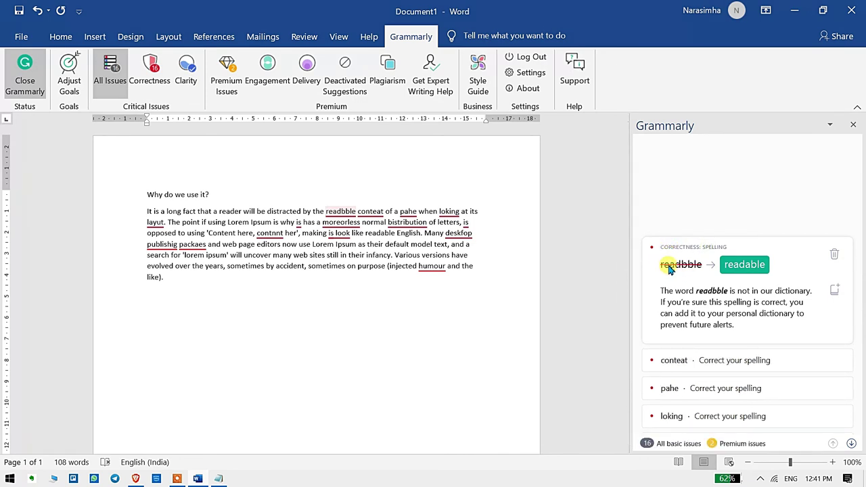
{"action": "left_click", "coordinate": [750, 268]}
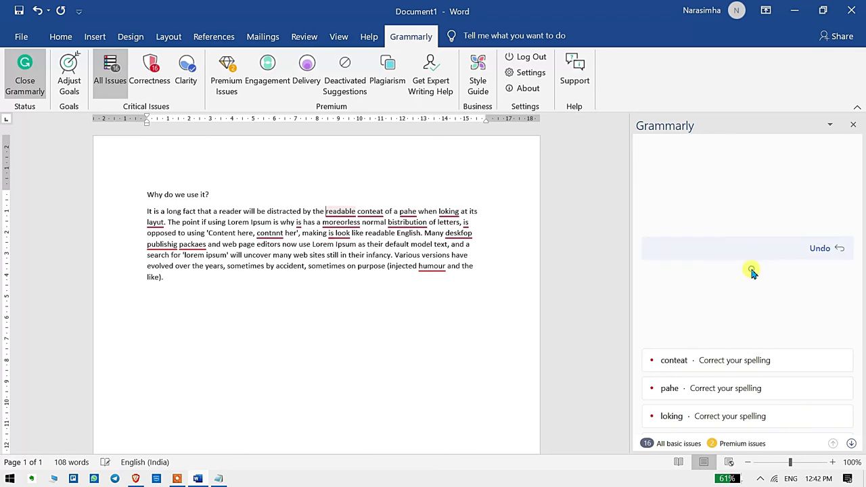
Step: Correct 'conteat' to 'content' and 'pahe' to 'page', then return from the File view
{"action": "left_click", "coordinate": [700, 251]}
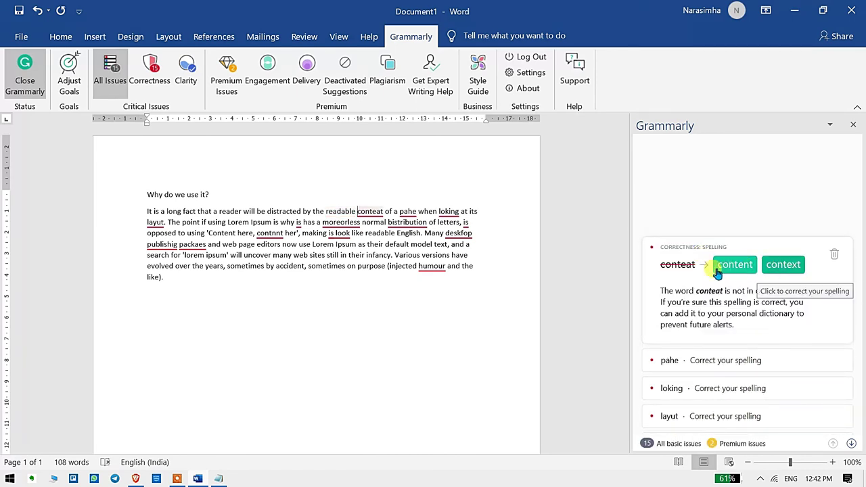
{"action": "left_click", "coordinate": [747, 269]}
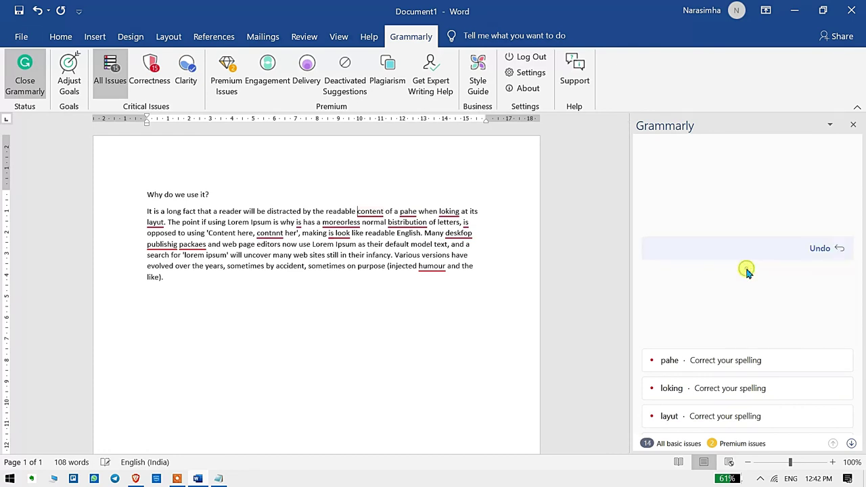
{"action": "left_click", "coordinate": [731, 250]}
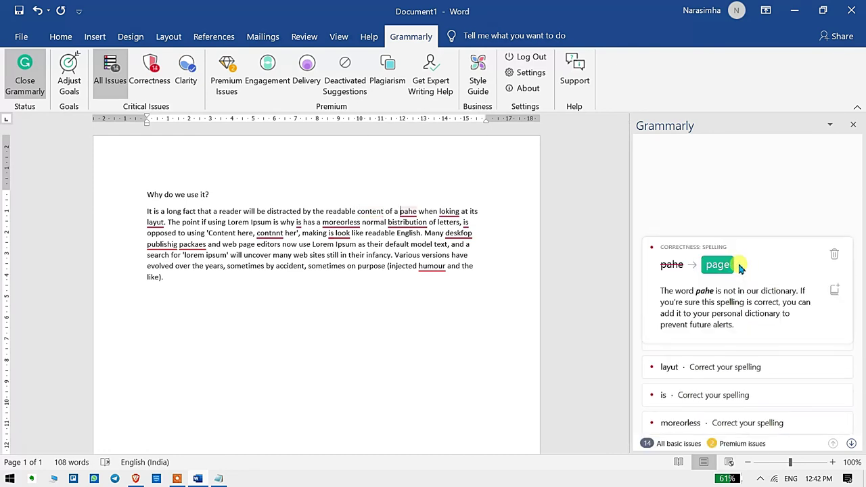
{"action": "left_click", "coordinate": [738, 268]}
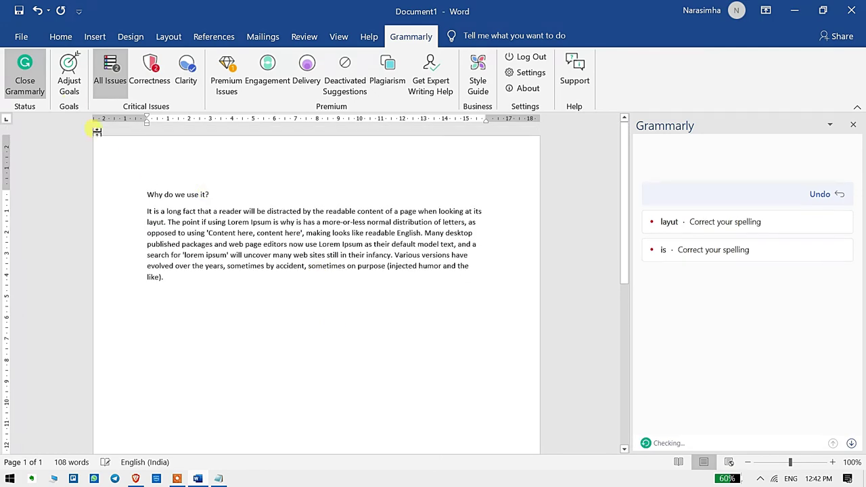
{"action": "left_click", "coordinate": [21, 36]}
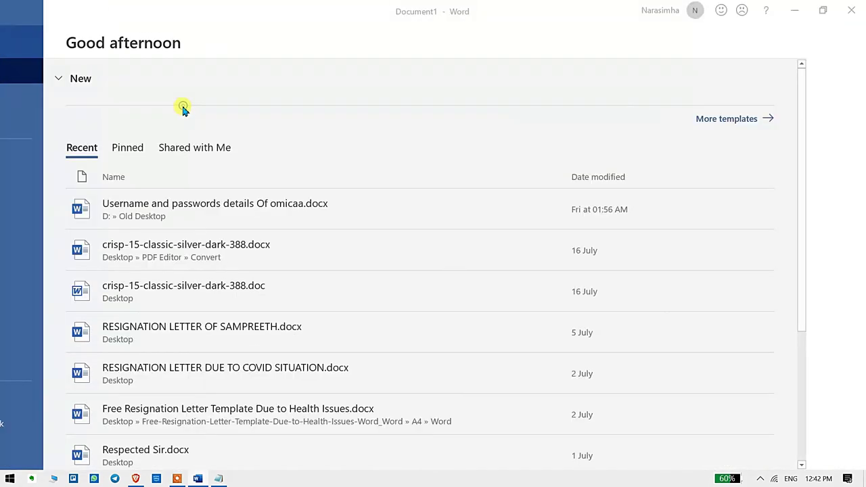
{"action": "key", "text": "Escape"}
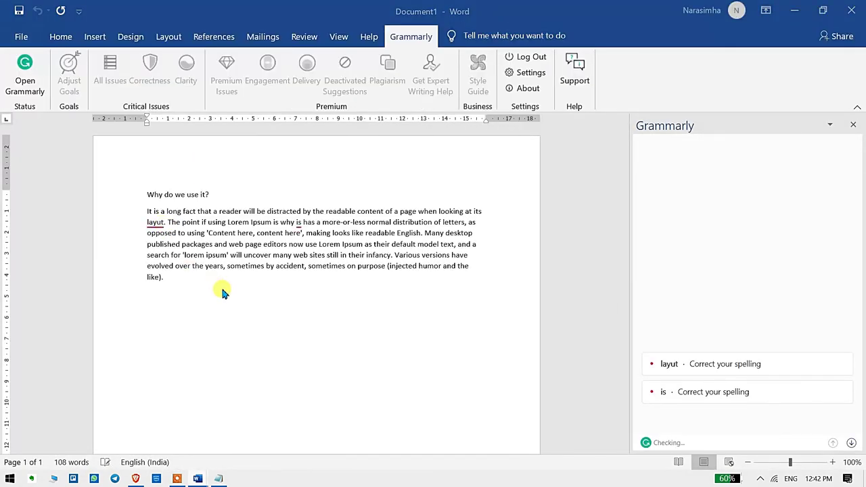